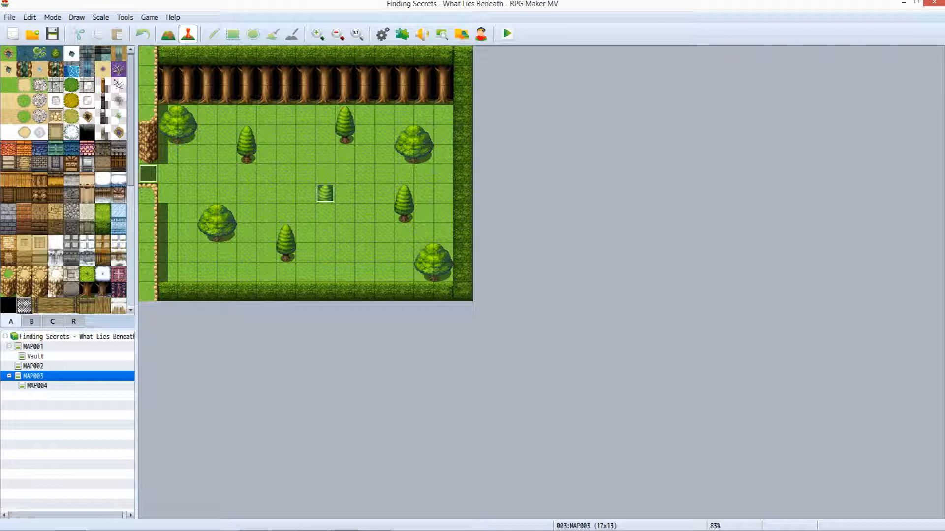
Step: Create a new map MAP006 directly under the project, 17 by 13 tiles, with the 0002 Outside tileset
left_click(33, 346)
key("F5")
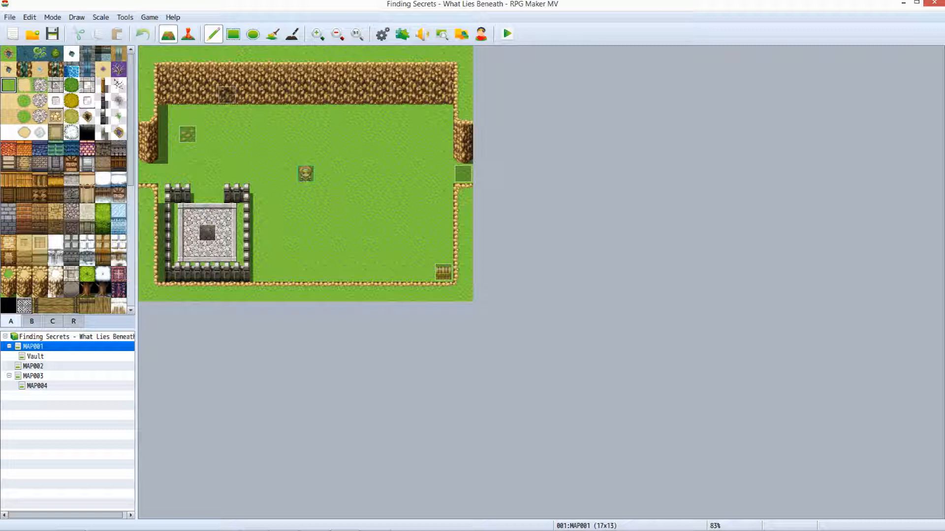
left_click(81, 337)
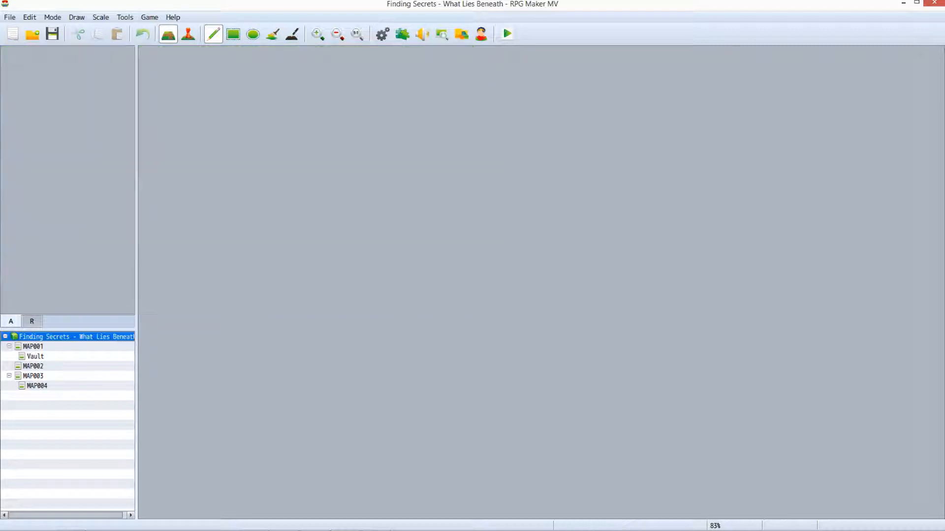
key("Return")
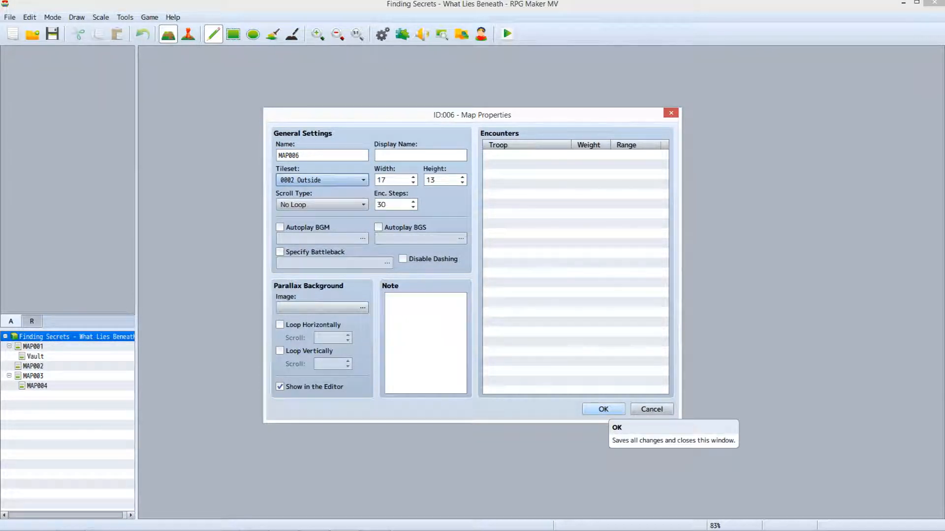
left_click(603, 410)
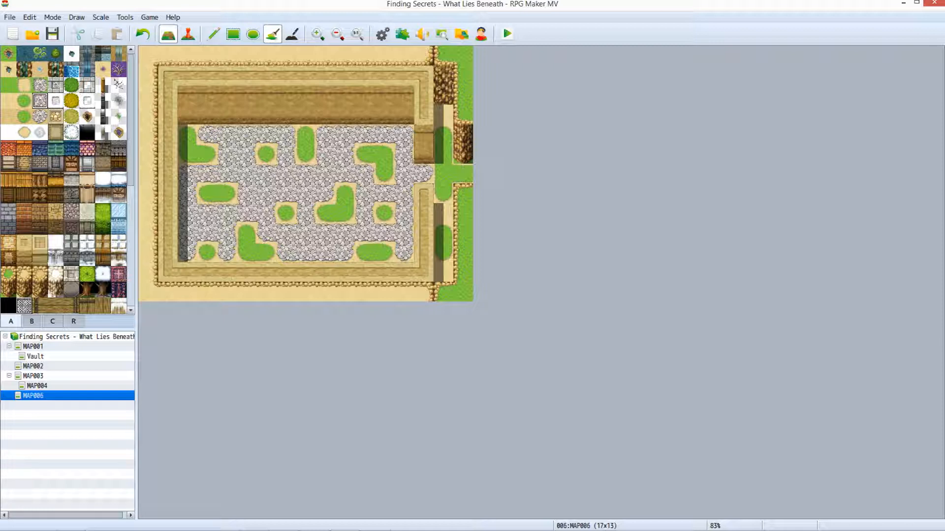
Step: Raise the maximum number of items in the database to 9
key("F9")
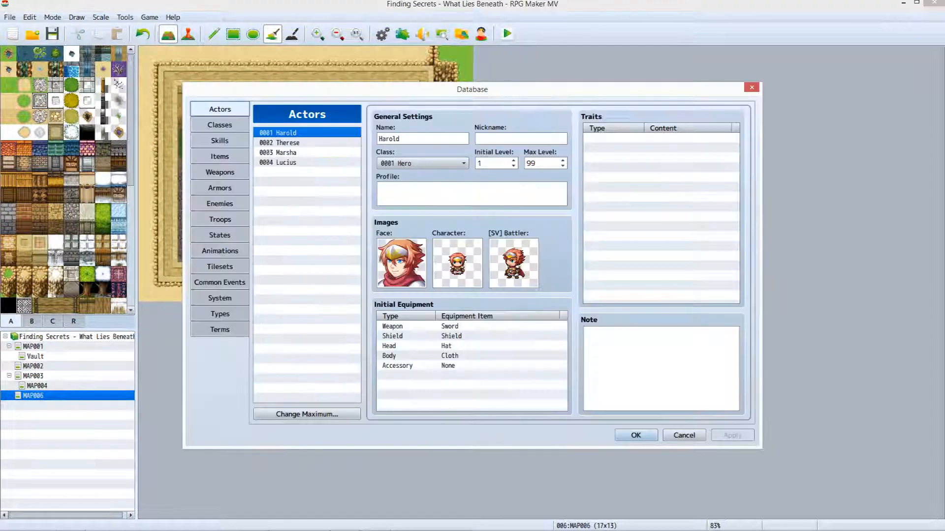
left_click(219, 157)
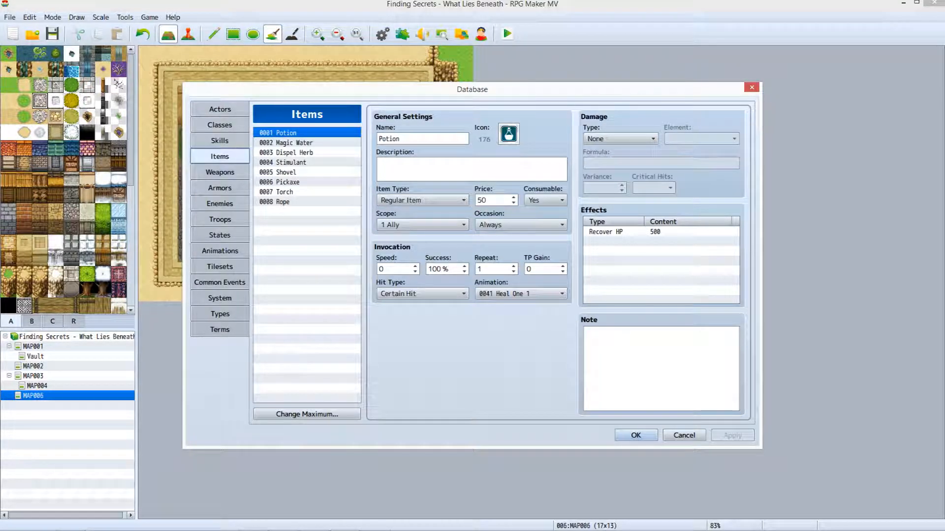
left_click(307, 415)
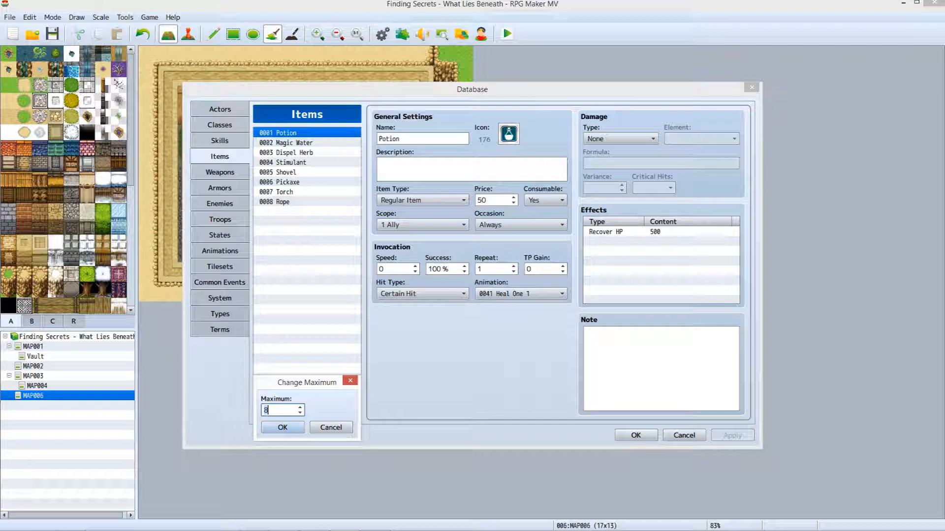
type("9")
left_click(281, 428)
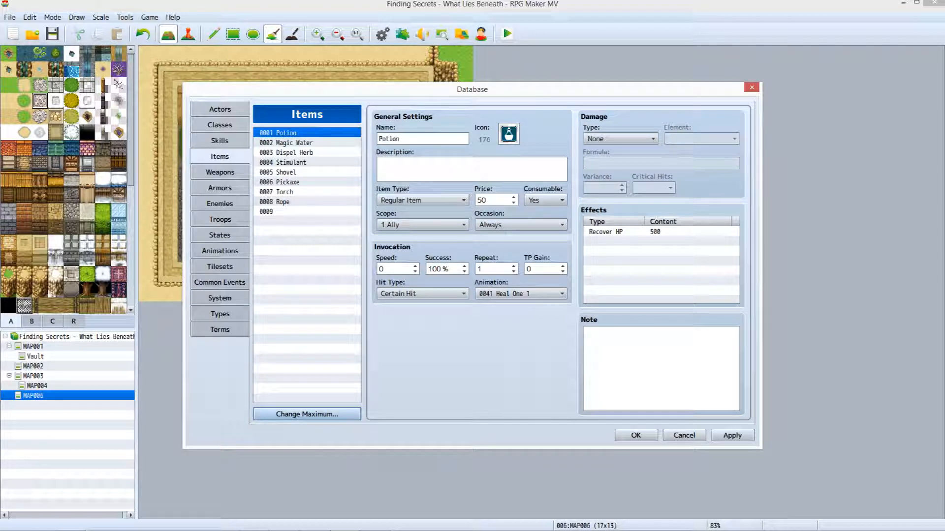
Step: Name item 0009 Hammer, describe it as "SMASH and BASH!!!" and give it the hammer icon 223
left_click(306, 212)
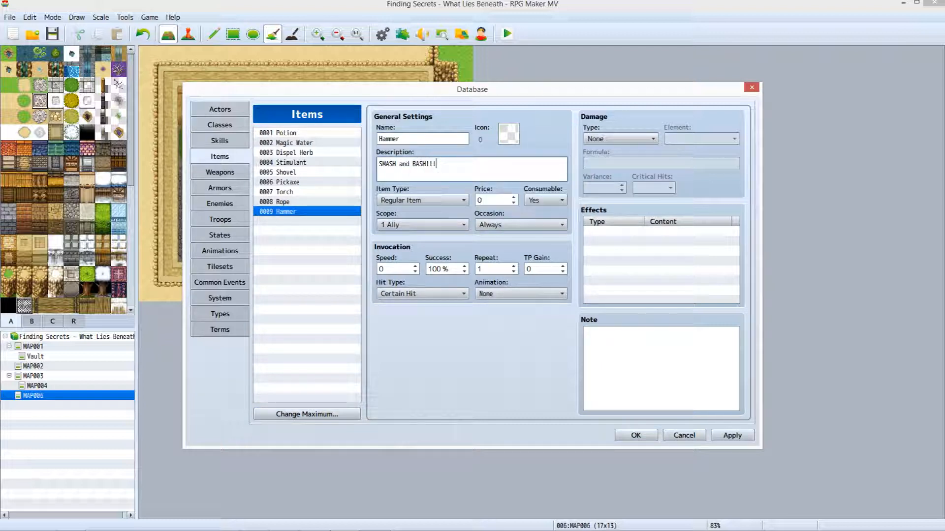
double_click(508, 134)
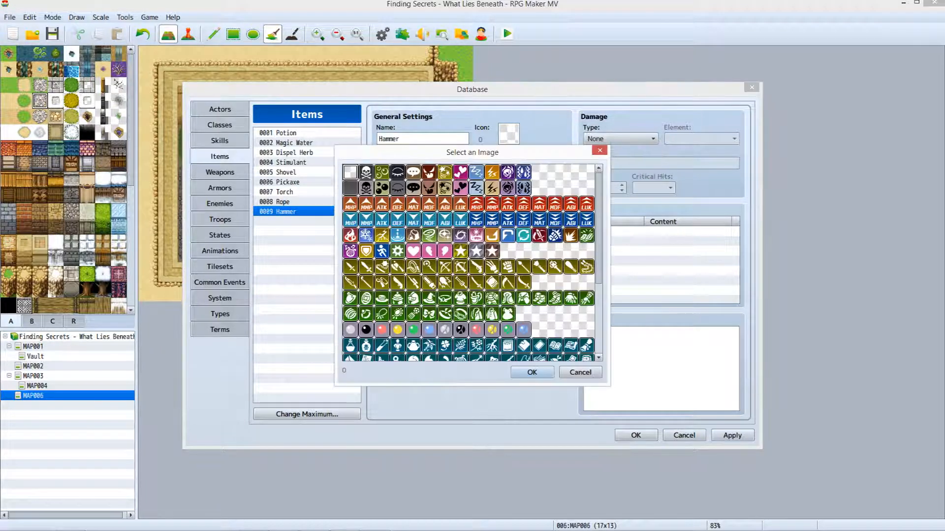
left_click(586, 318)
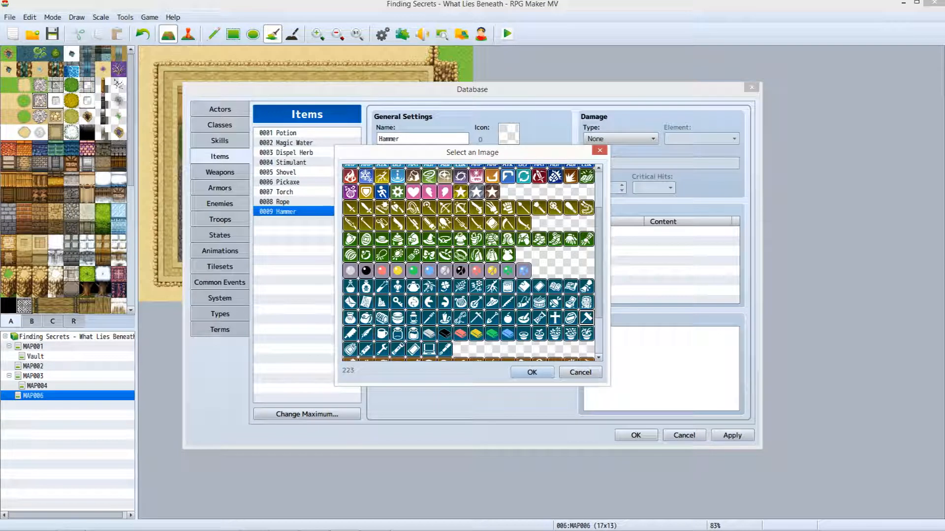
left_click(532, 372)
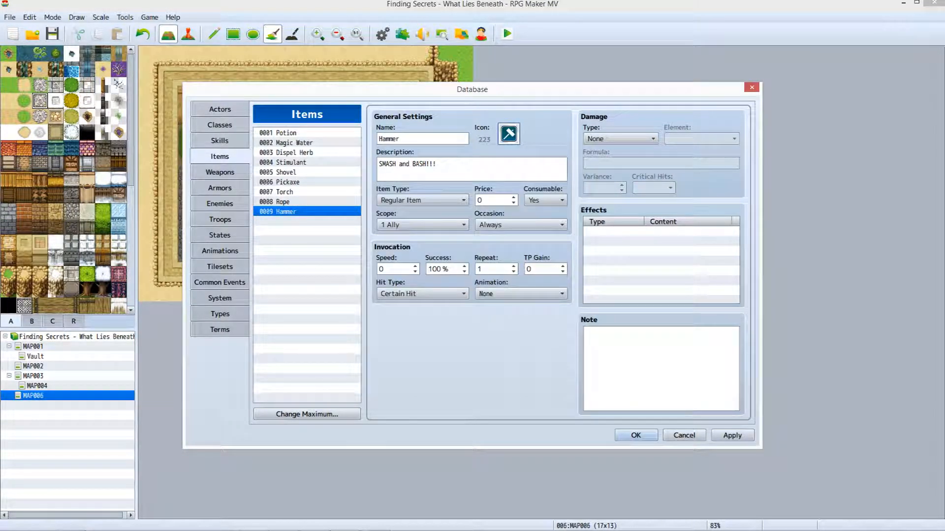
Step: Make the Hammer a non-consumable Key Item with scope None and save the database changes
scroll(412, 200, "down", 1)
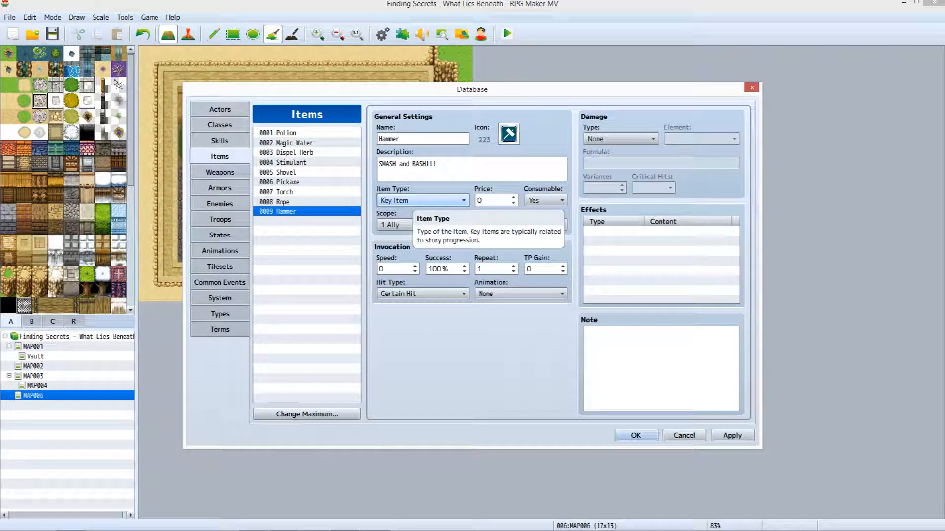
scroll(545, 201, "down", 1)
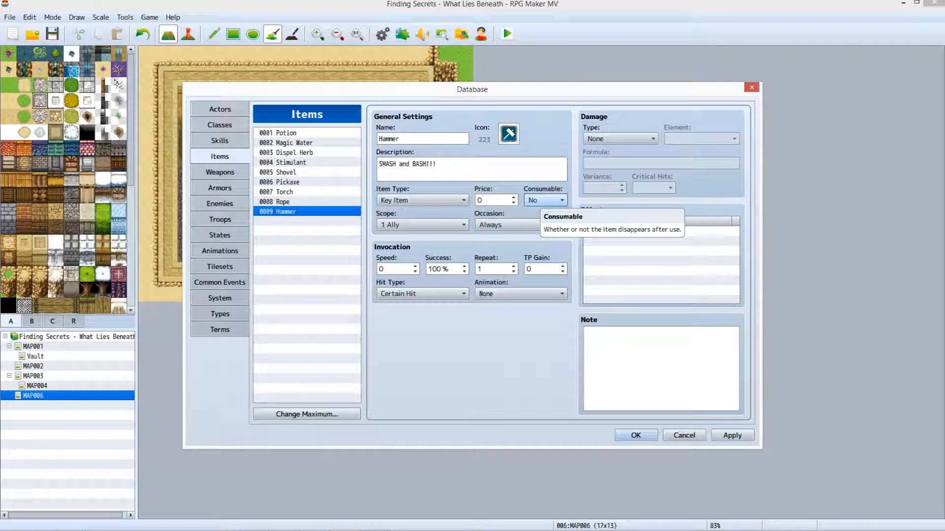
scroll(401, 224, "up", 7)
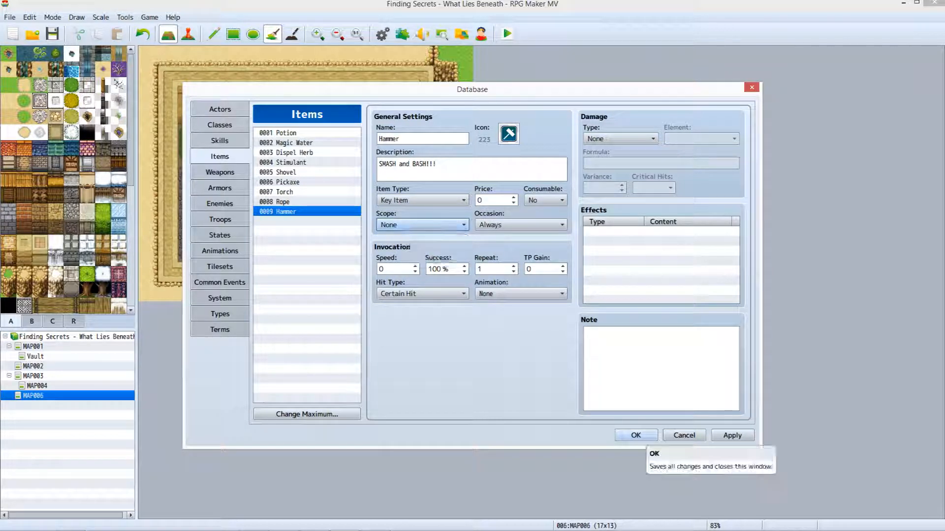
left_click(636, 436)
Step: Place a treasure chest event containing the Hammer at tile 2,10 in the lower-left corner of MAP006's cobbled area
key("F6")
left_click(188, 252)
key("ctrl+3")
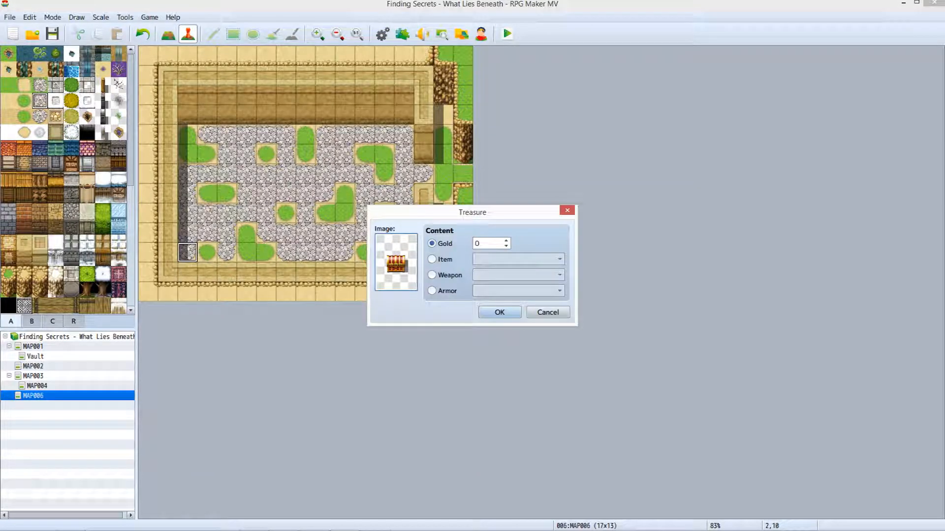
left_click(432, 260)
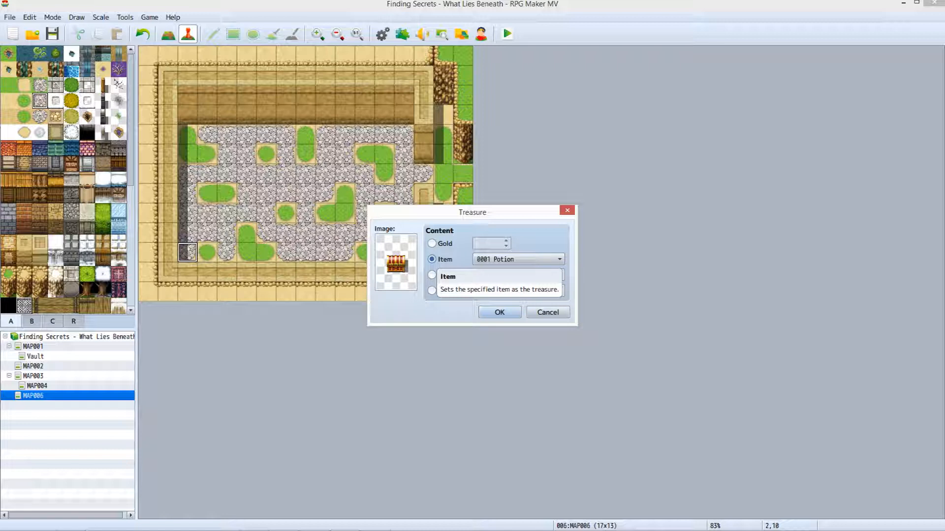
scroll(518, 261, "down", 8)
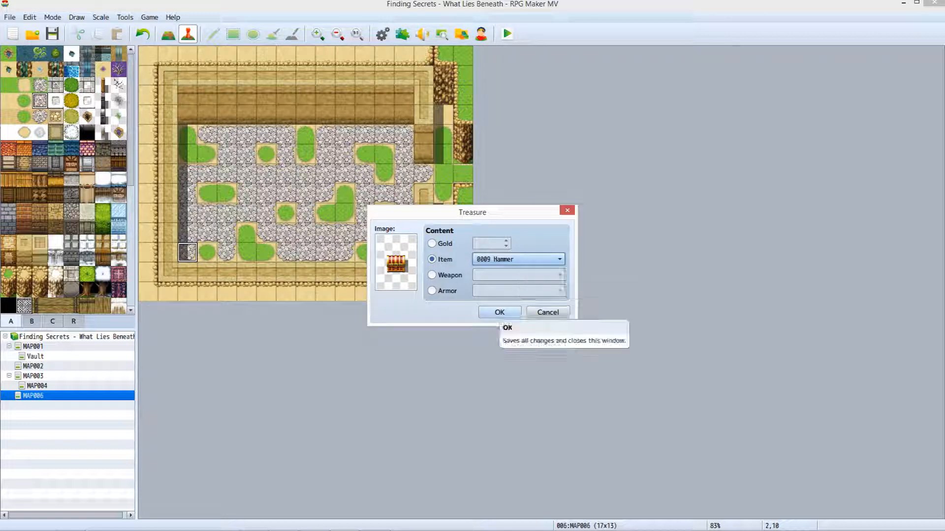
left_click(500, 312)
Step: Add a transfer event at MAP006's east exit (16,6) leading to MAP001 (1,6) with direction Right
left_click(463, 174)
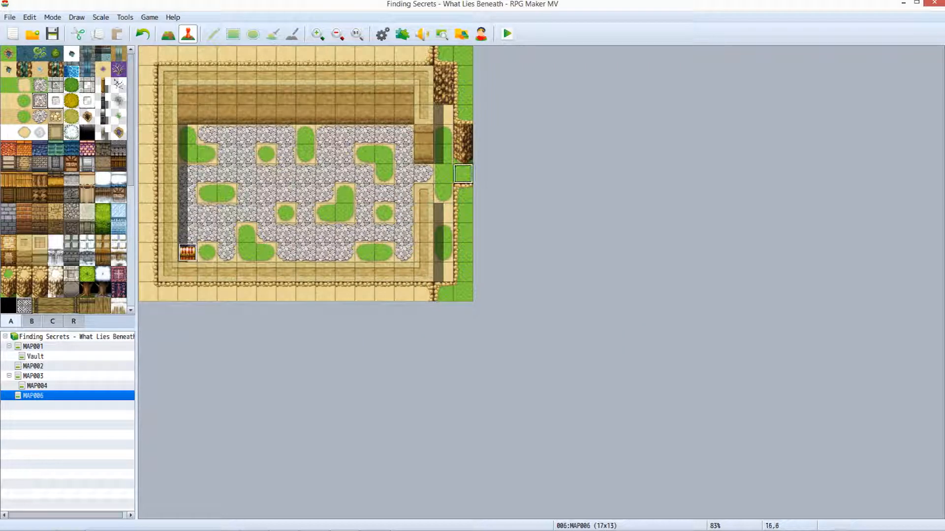
key("ctrl+1")
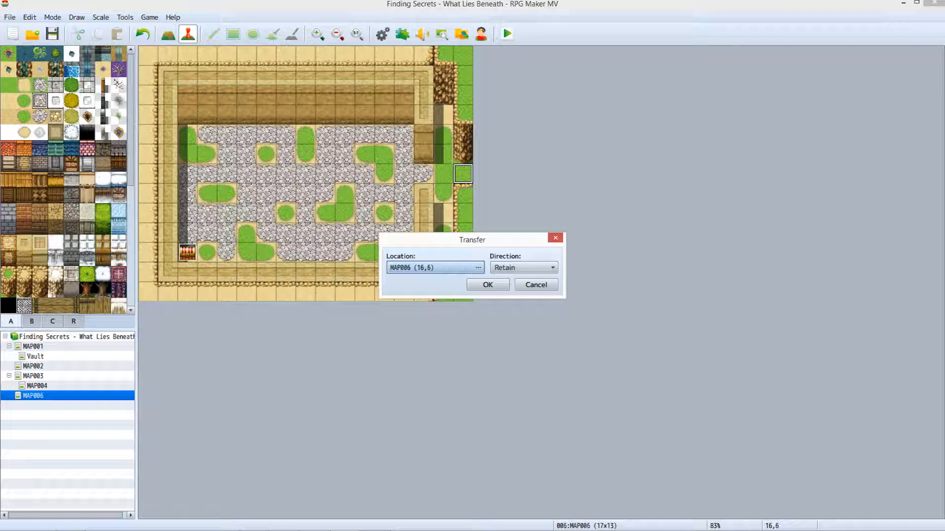
left_click(441, 268)
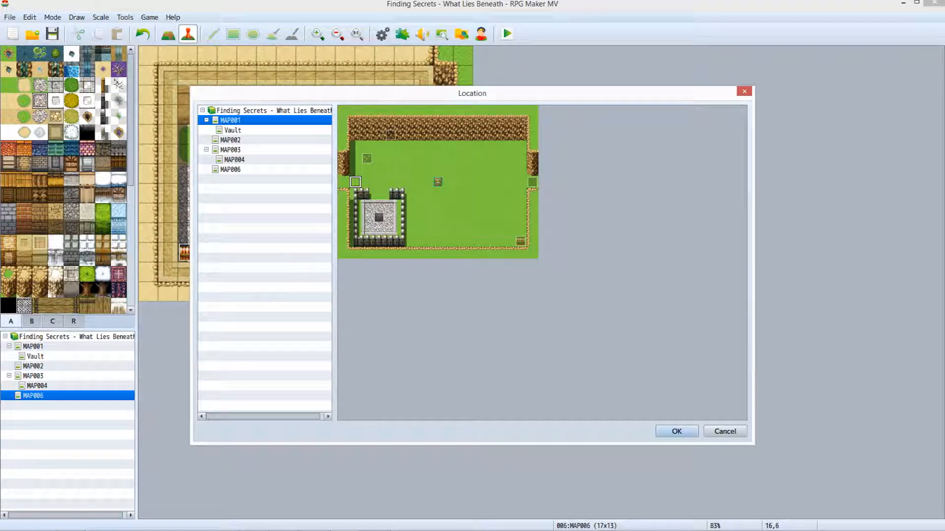
left_click(677, 431)
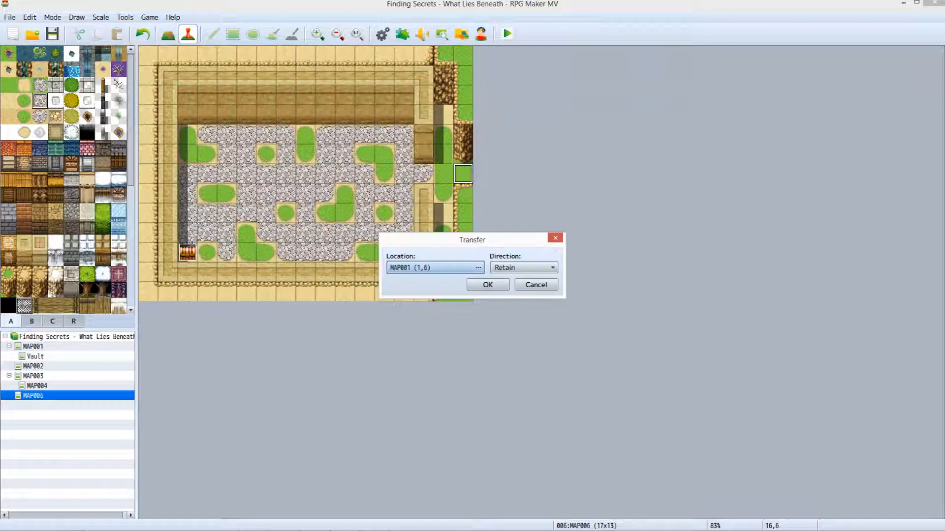
scroll(516, 267, "down", 3)
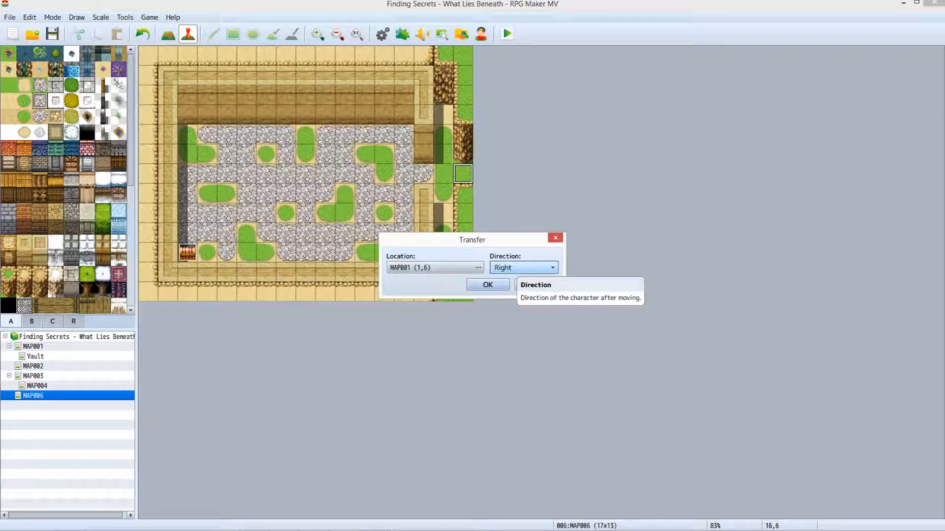
left_click(487, 285)
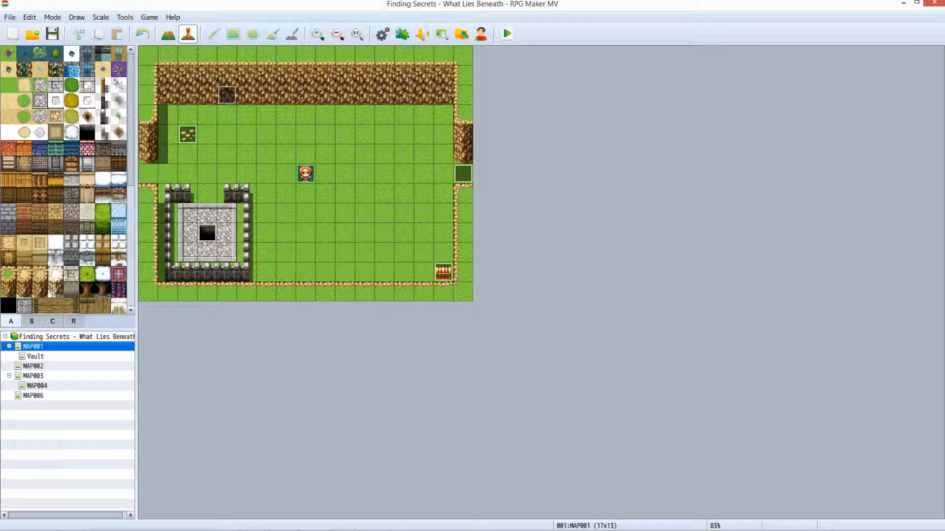
Step: Add a transfer event at MAP001's west exit (0,6) leading to MAP006 (15,6) with direction Left
left_click(148, 174)
key("ctrl+1")
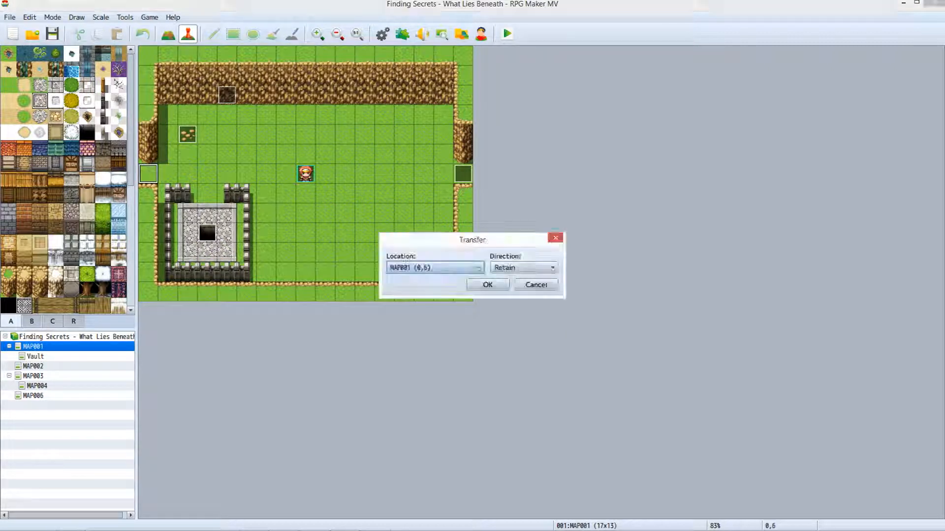
left_click(435, 268)
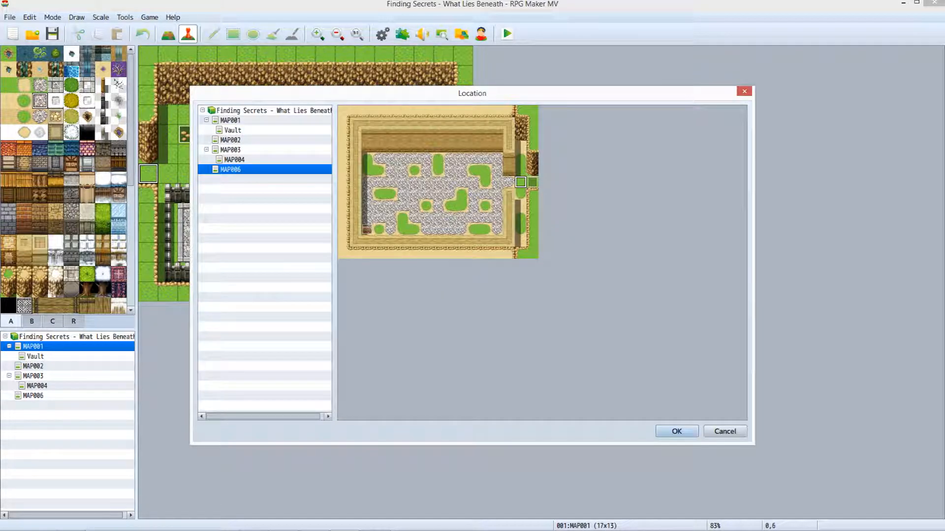
left_click(676, 431)
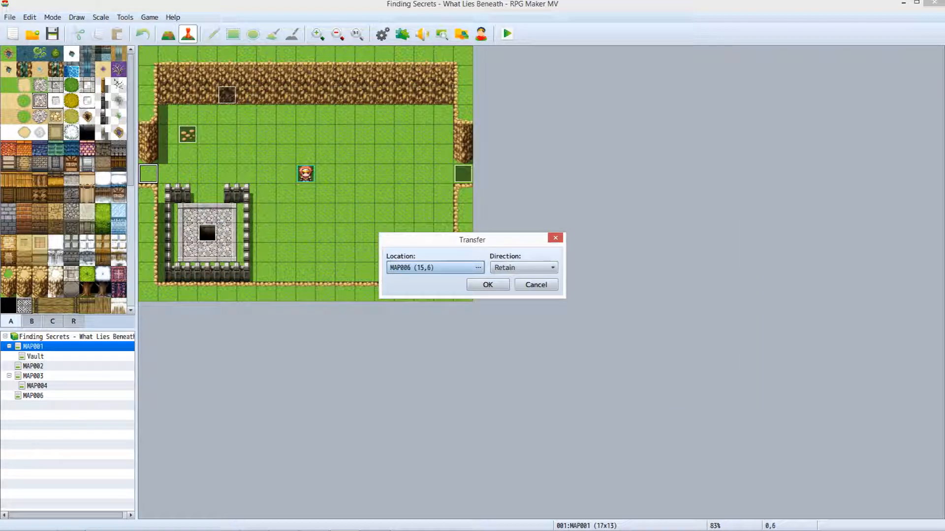
scroll(519, 269, "down", 2)
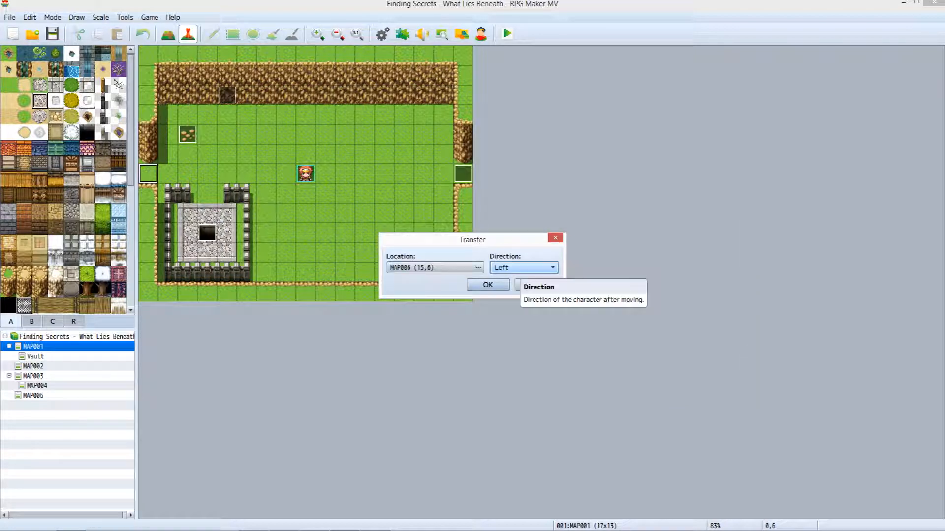
left_click(488, 285)
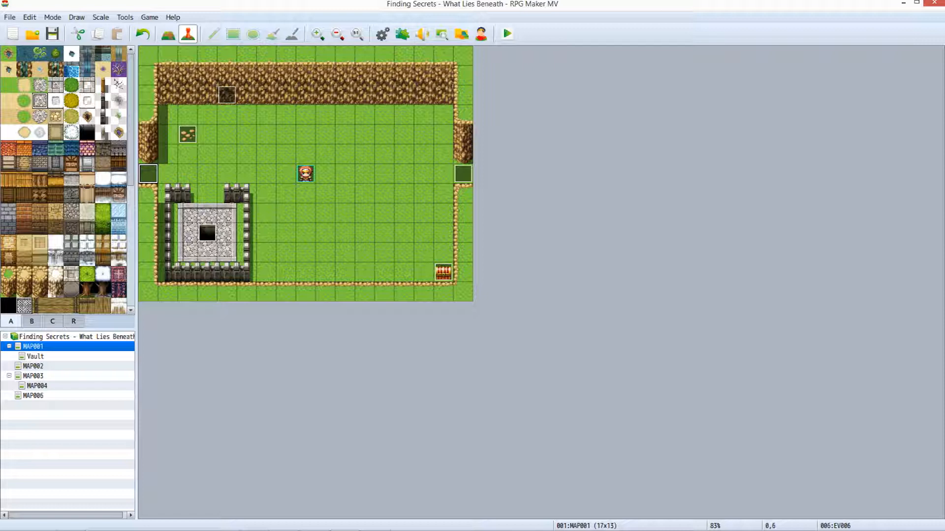
Step: Duplicate the first page of MAP001's Rope Pit event as an additional event page
double_click(207, 229)
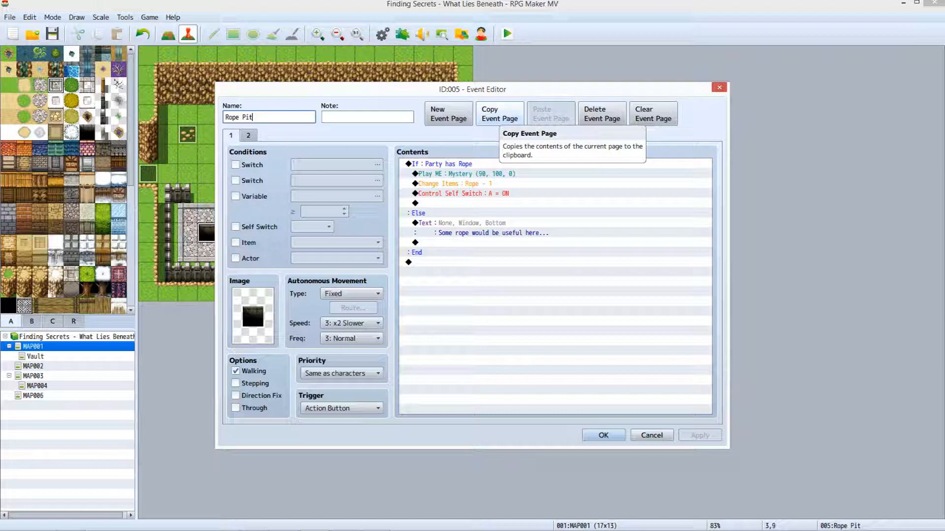
left_click(500, 118)
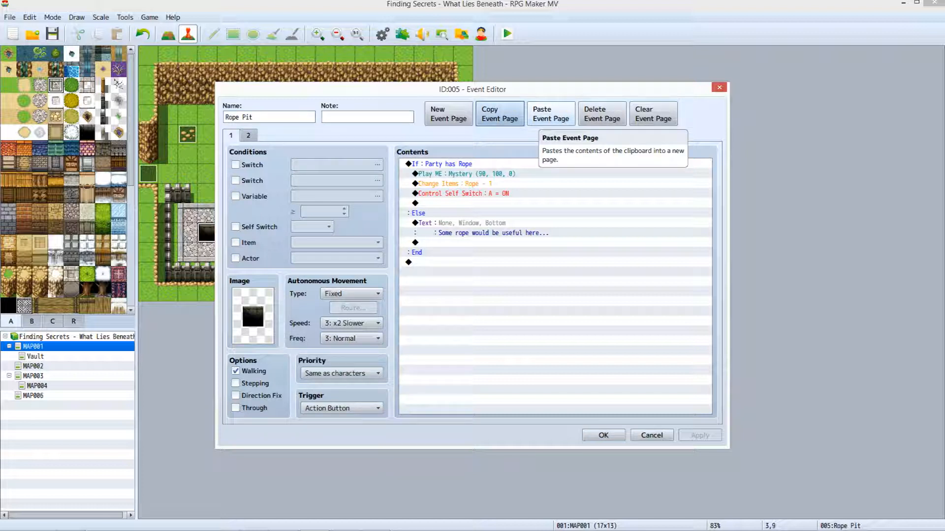
left_click(550, 118)
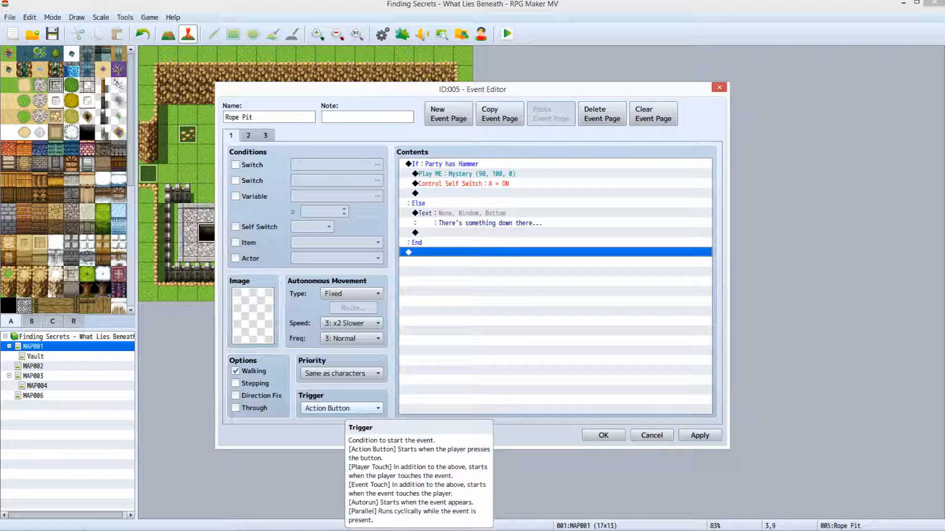
Step: On page 2 of the Rope Pit event, require Self Switch A and make the rope branch turn Self Switch B ON
left_click(249, 136)
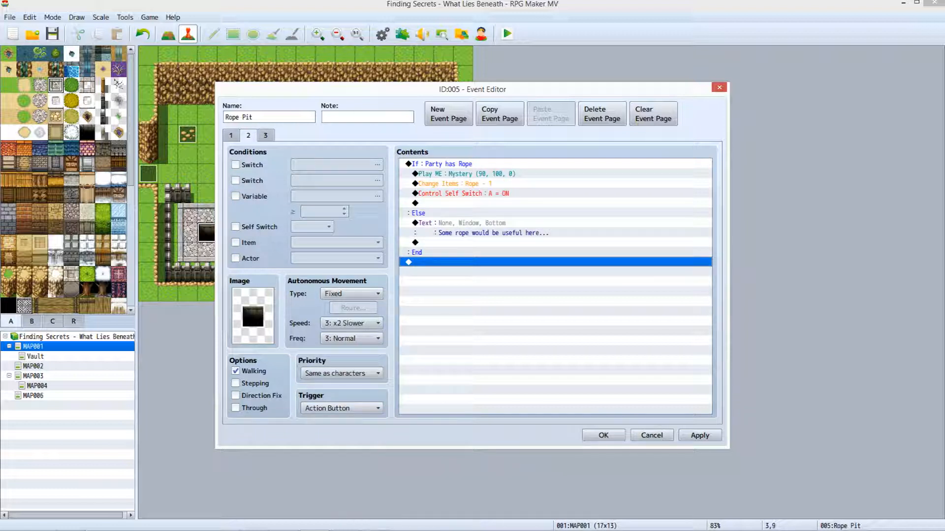
left_click(236, 227)
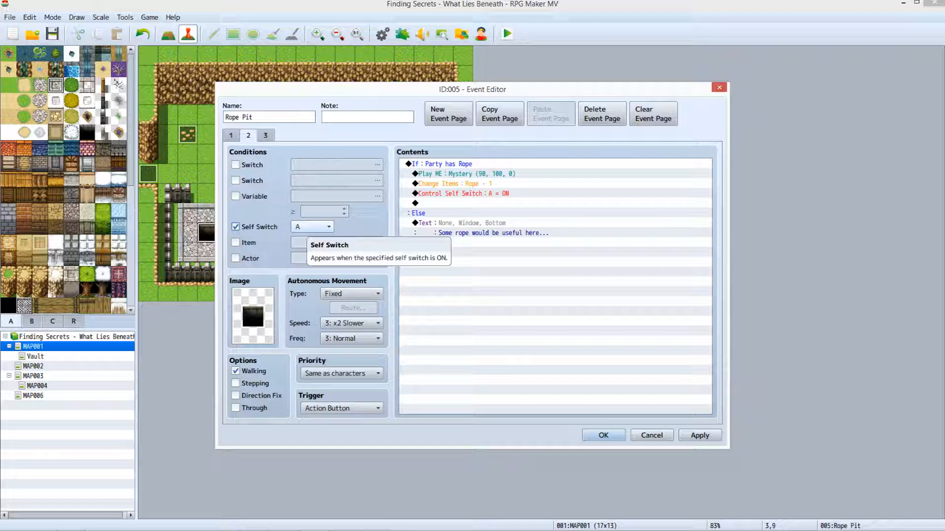
left_click(462, 193)
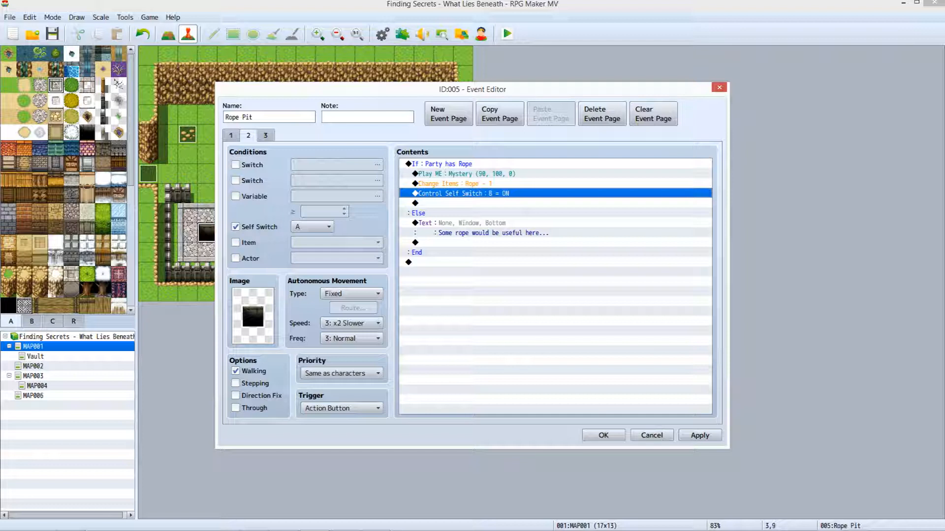
Step: Set page 3 of the Rope Pit event to require Self Switch B and save the event
left_click(265, 135)
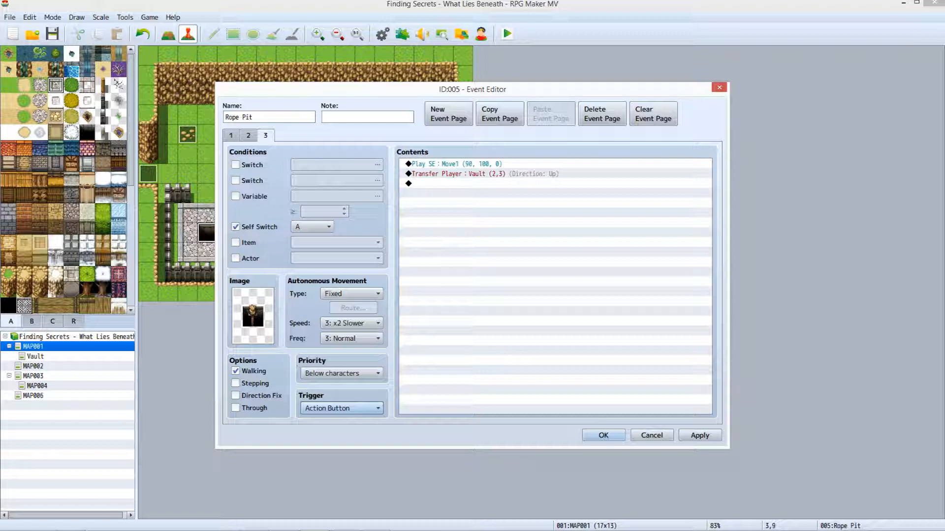
scroll(309, 227, "down", 1)
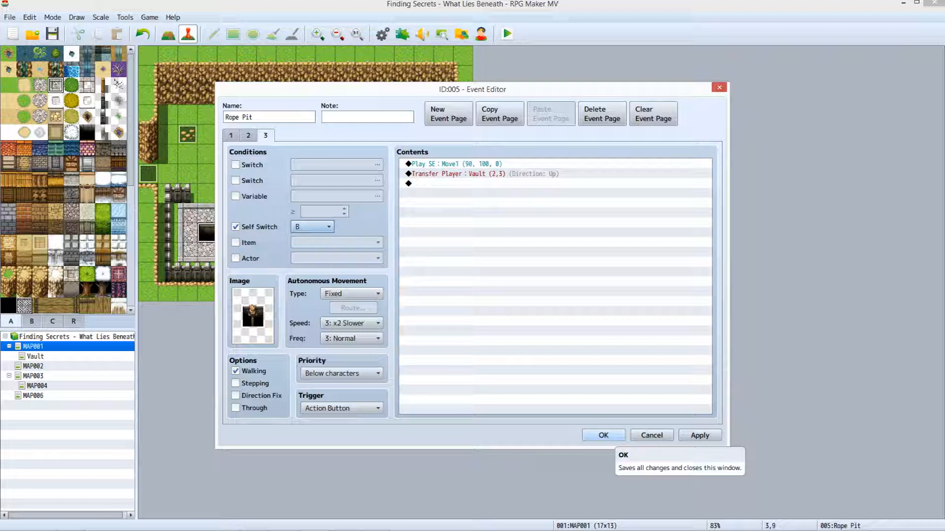
left_click(604, 436)
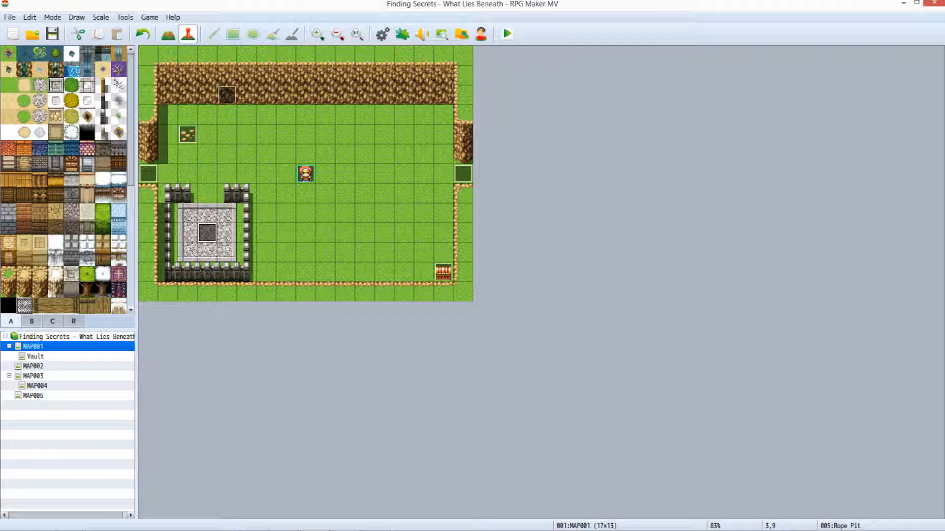
Step: Paint a crack tile on the stone floor of MAP001 at the Rope Pit event's position (3,9)
key("F5")
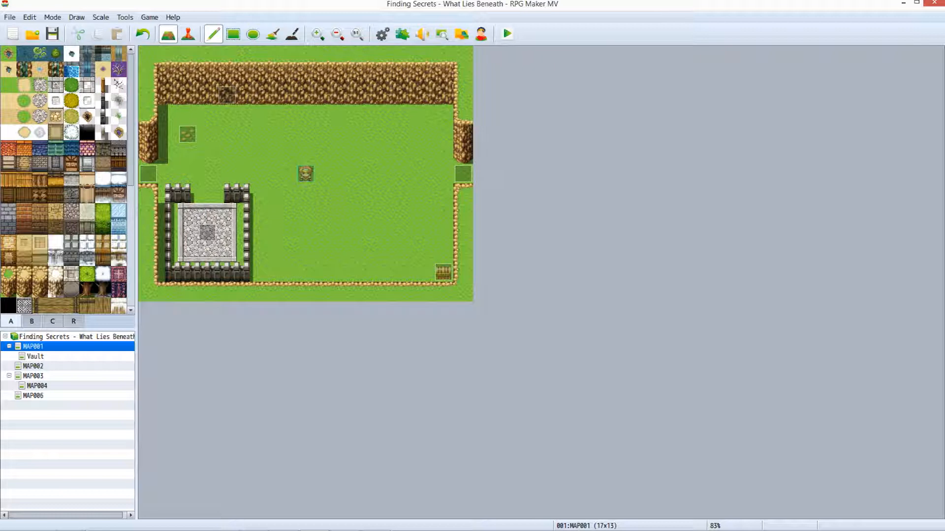
left_click(119, 85)
left_click(207, 233)
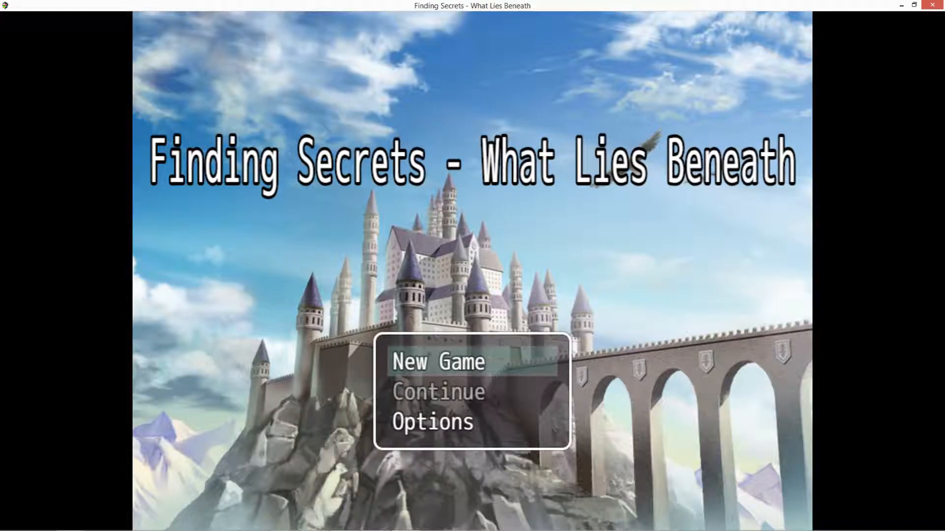
Step: Start a new game in the playtest to try out the reworked Rope Pit secret
key("Return")
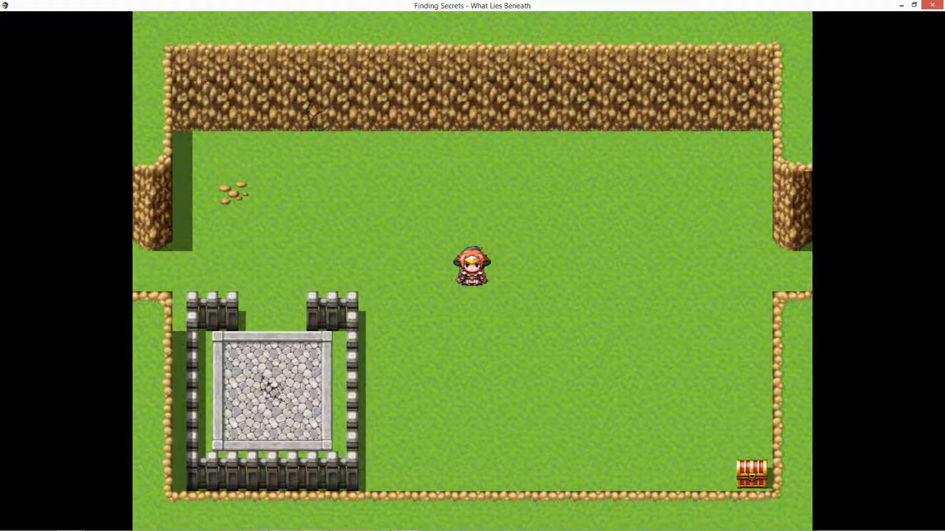